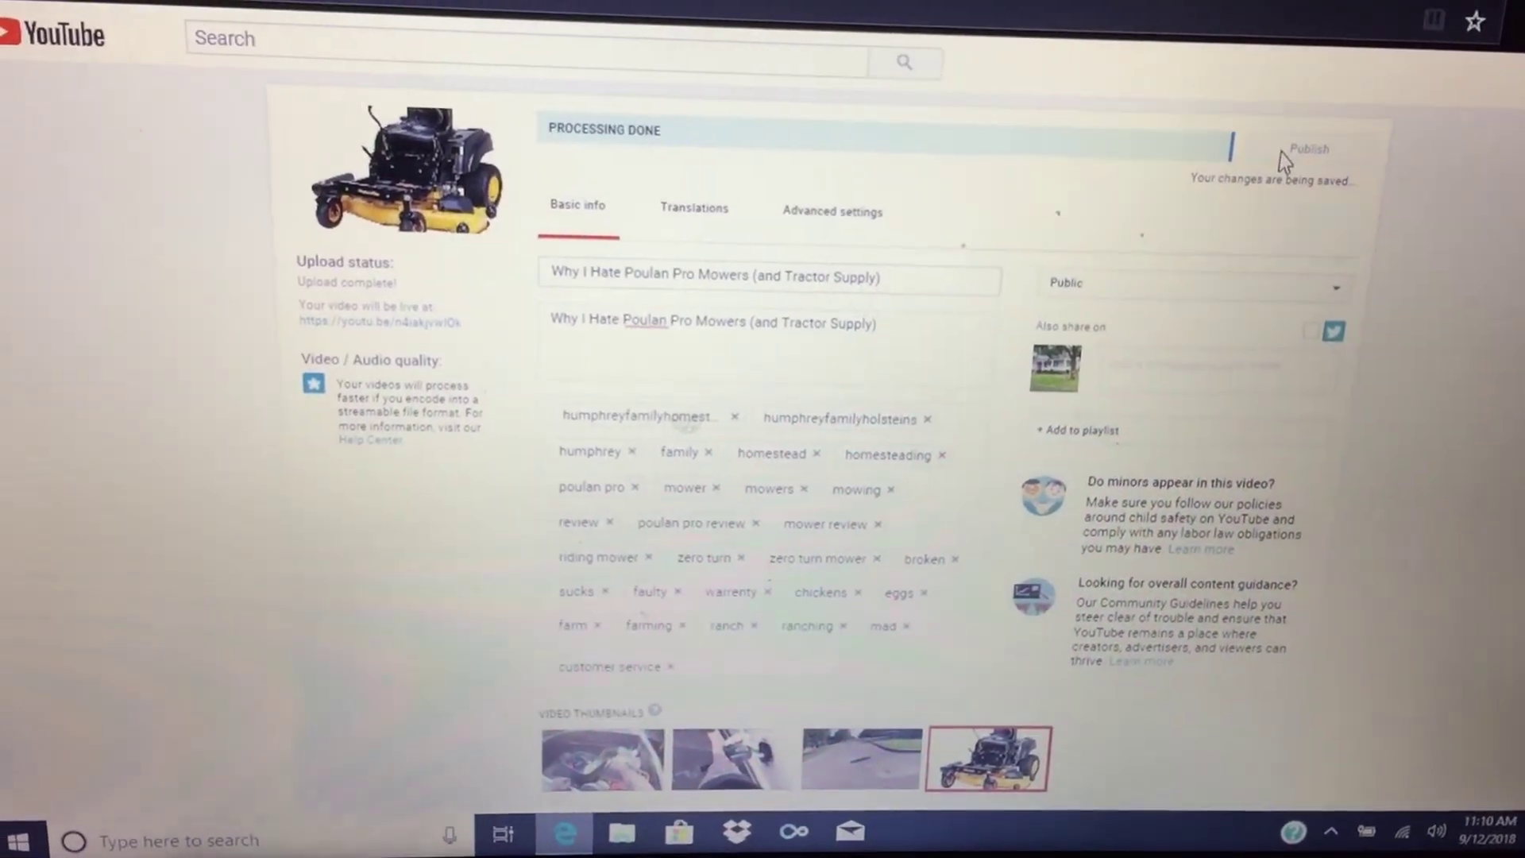
Step: Publish the Poulan Pro mower video and display its share links and youtu.be URL
left_click(1293, 154)
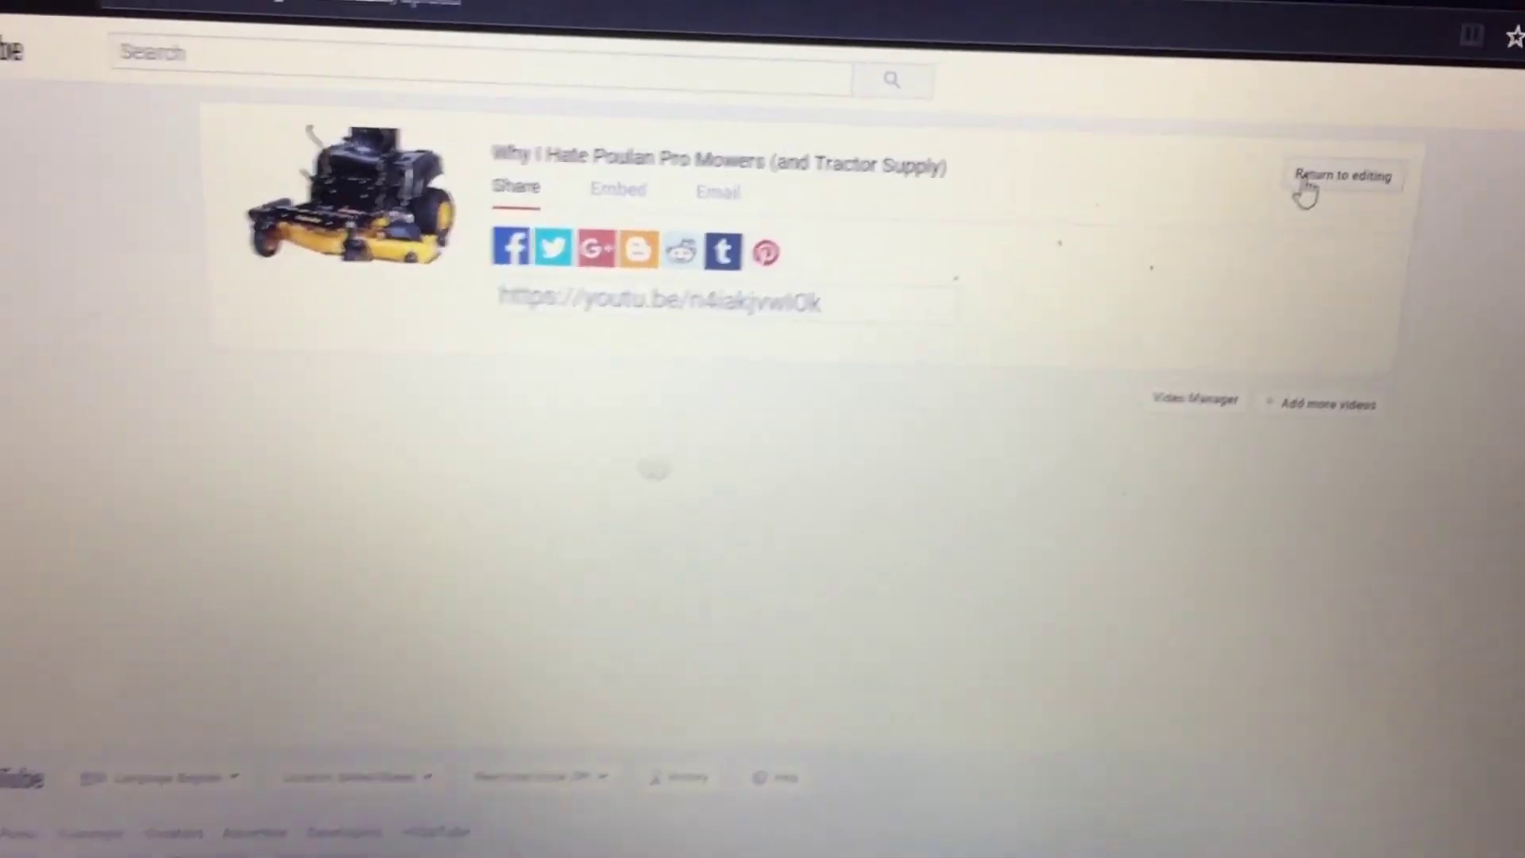